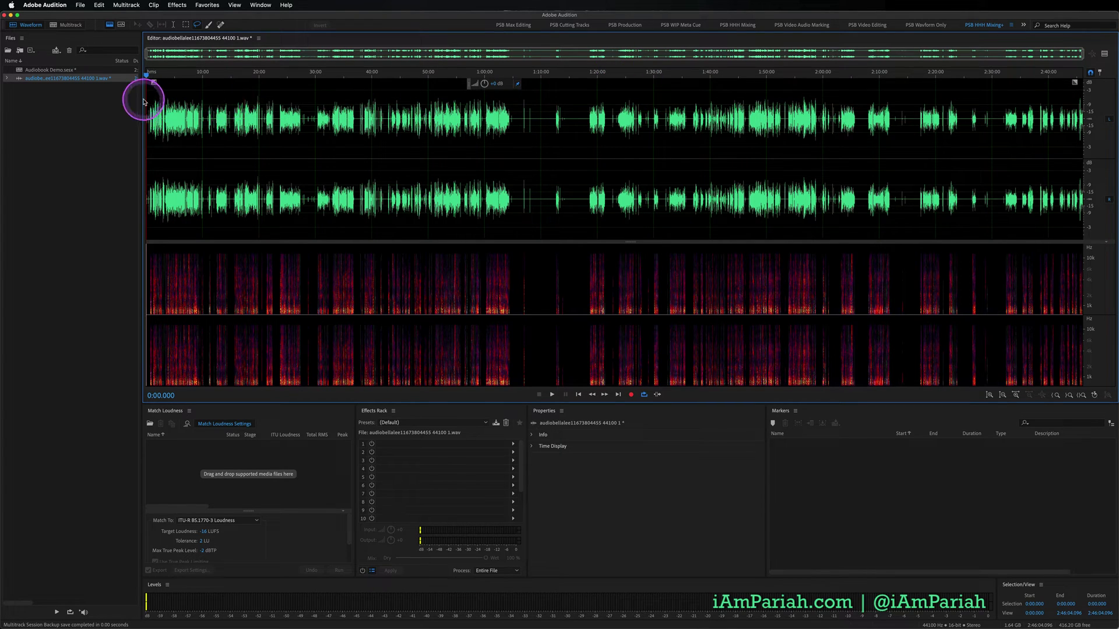
# Step: Add a range marker from the start of the waveform to about 1:05:20 and name it Chapter 1
pyautogui.moveTo(147, 99); pyautogui.dragTo(514, 102)
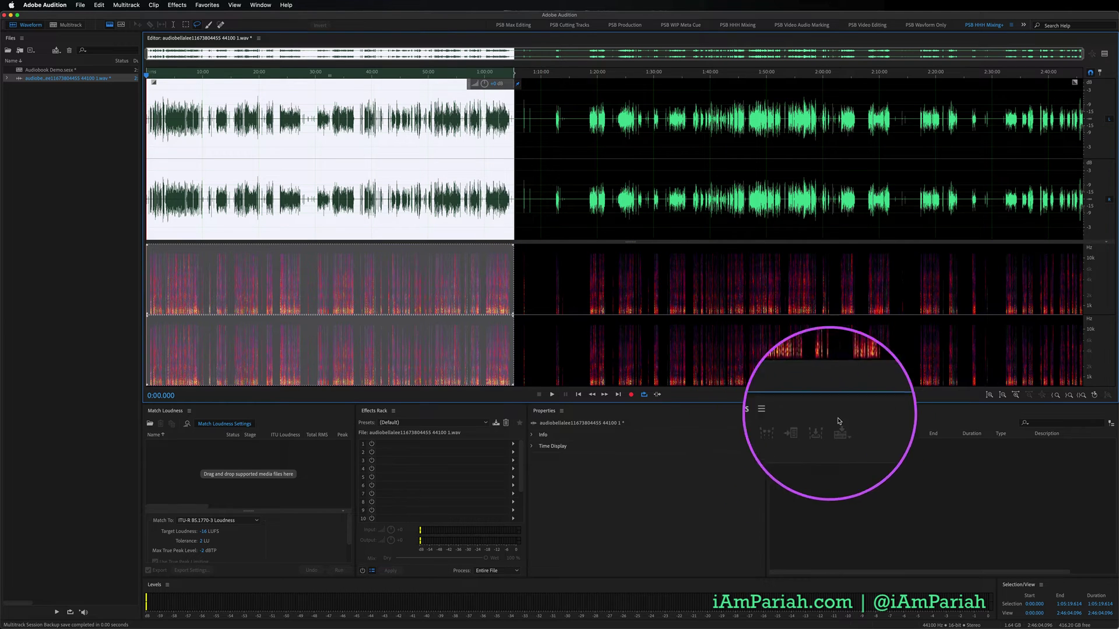
pyautogui.click(260, 5)
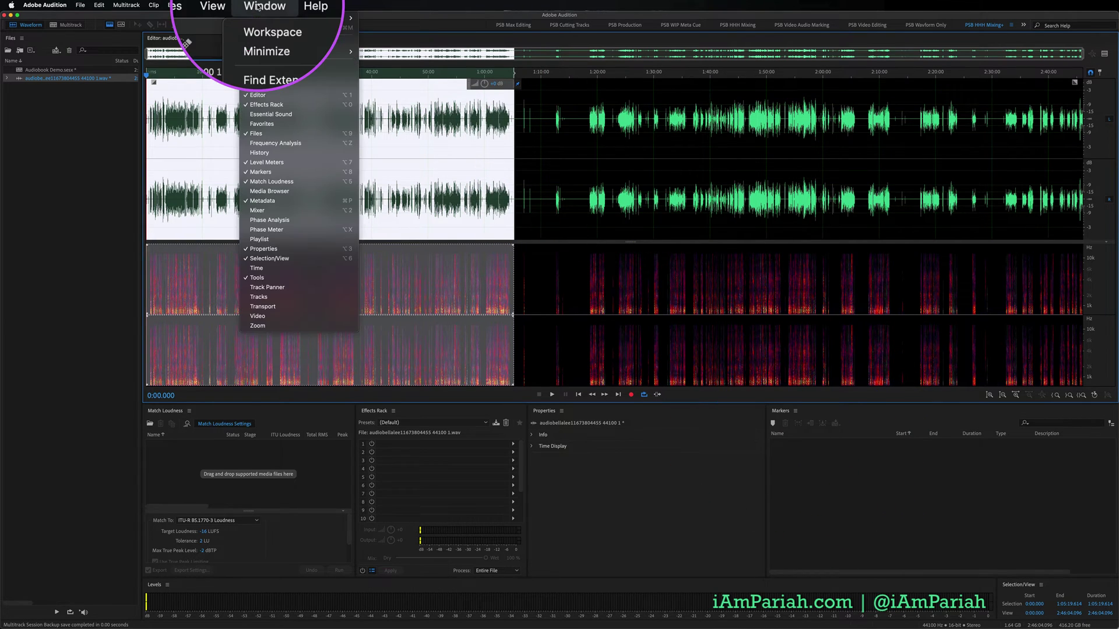
pyautogui.click(263, 174)
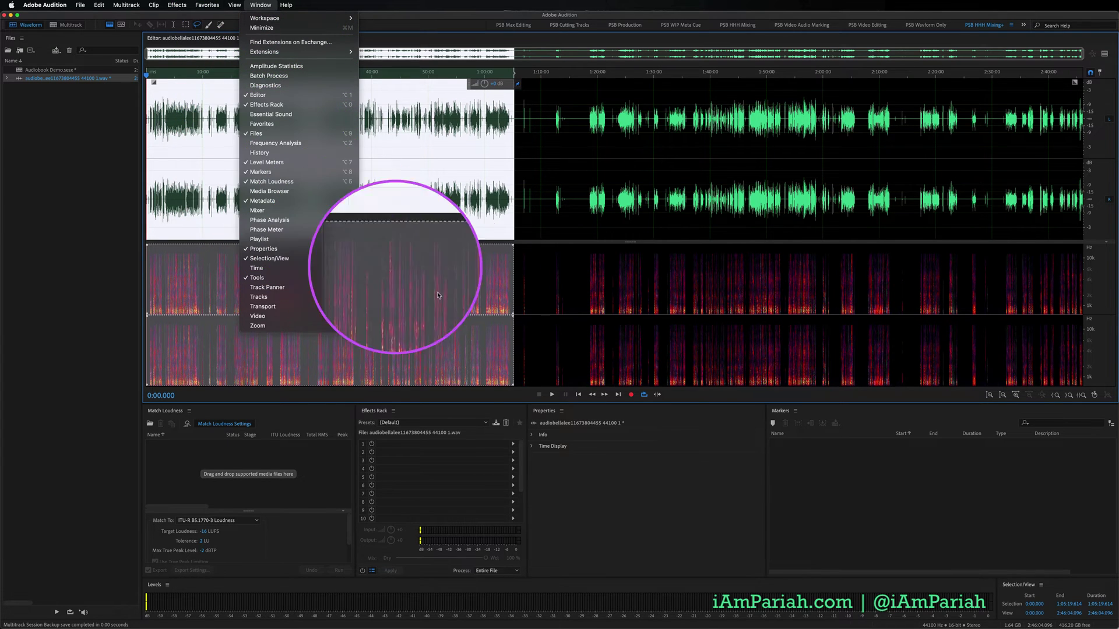
pyautogui.click(773, 423)
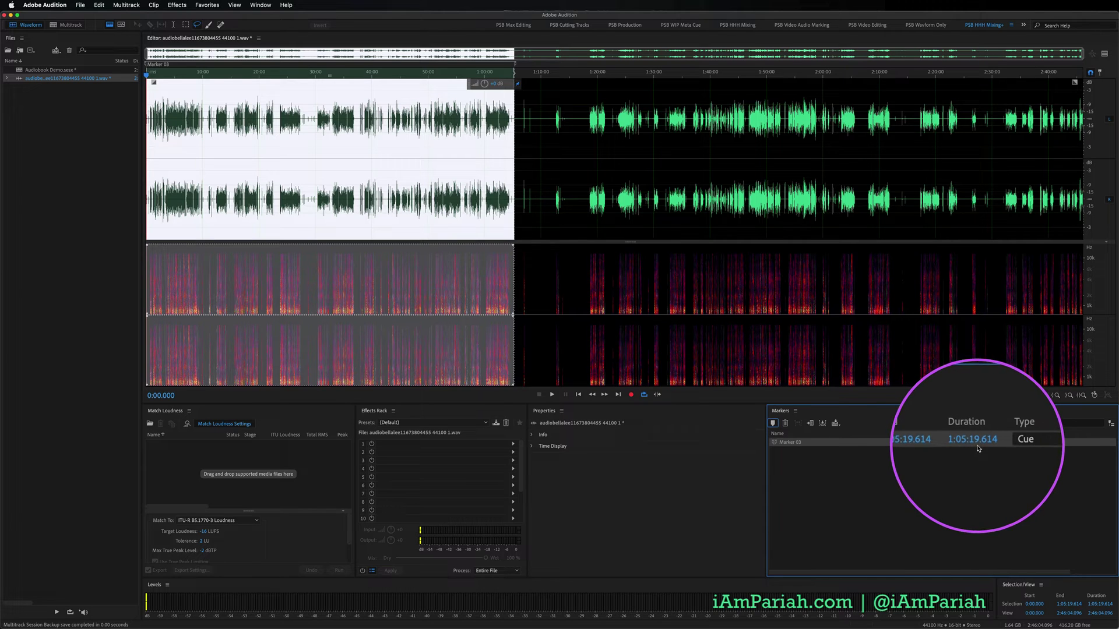
pyautogui.click(792, 444)
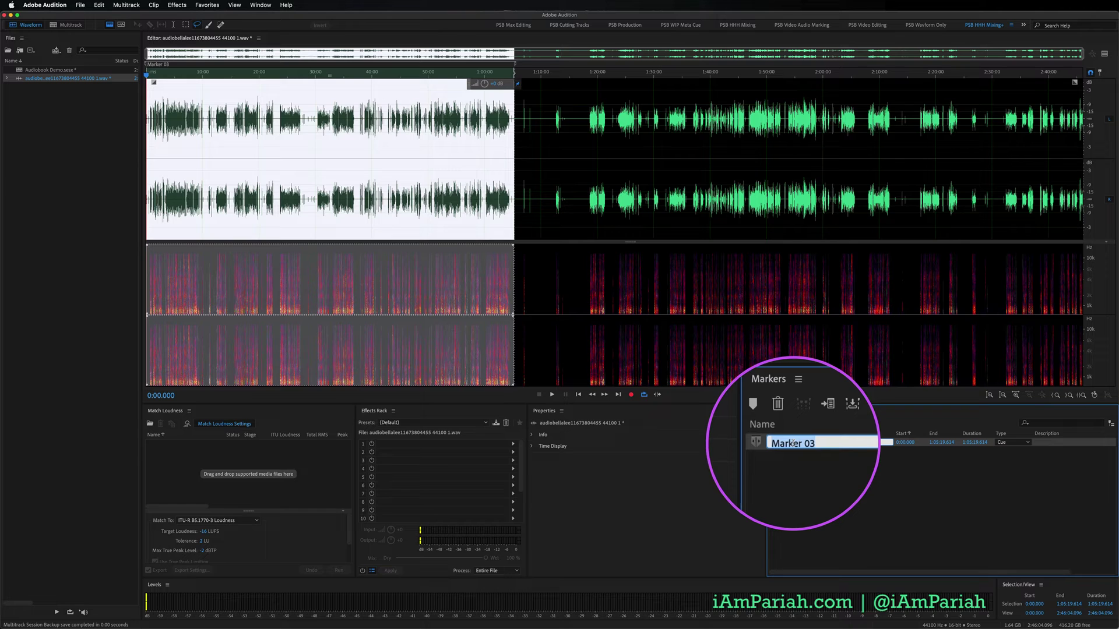
pyautogui.write('c')
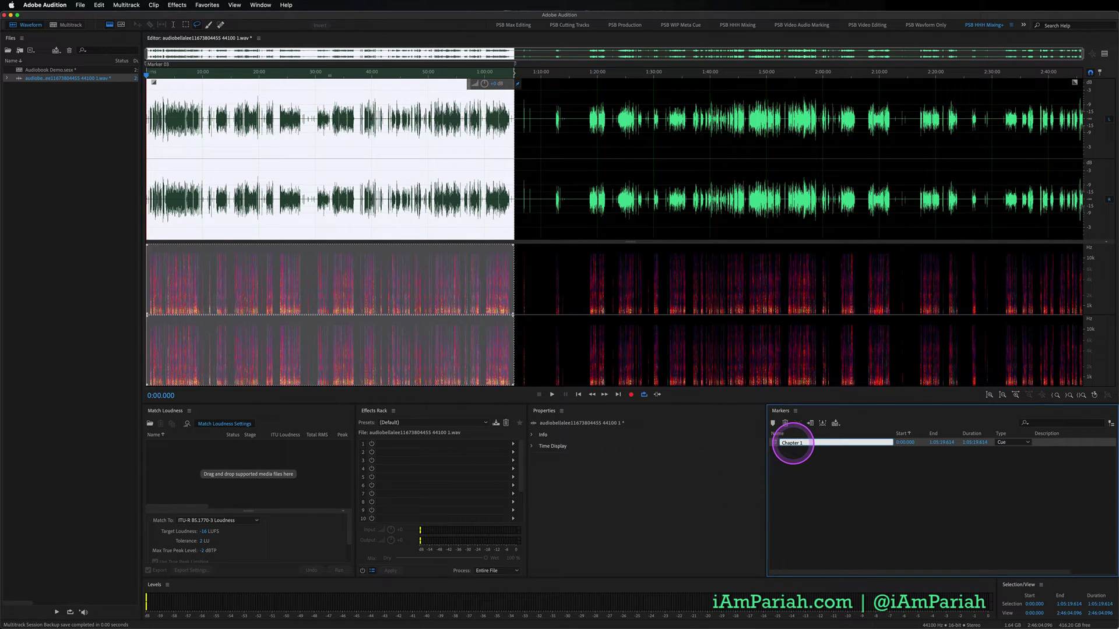
pyautogui.write('hapter 1')
pyautogui.click(784, 462)
# Step: Add a range marker from the end of Chapter 1 to about 2:05:56 and name it Chapter 2
pyautogui.moveTo(513, 106); pyautogui.dragTo(1034, 122)
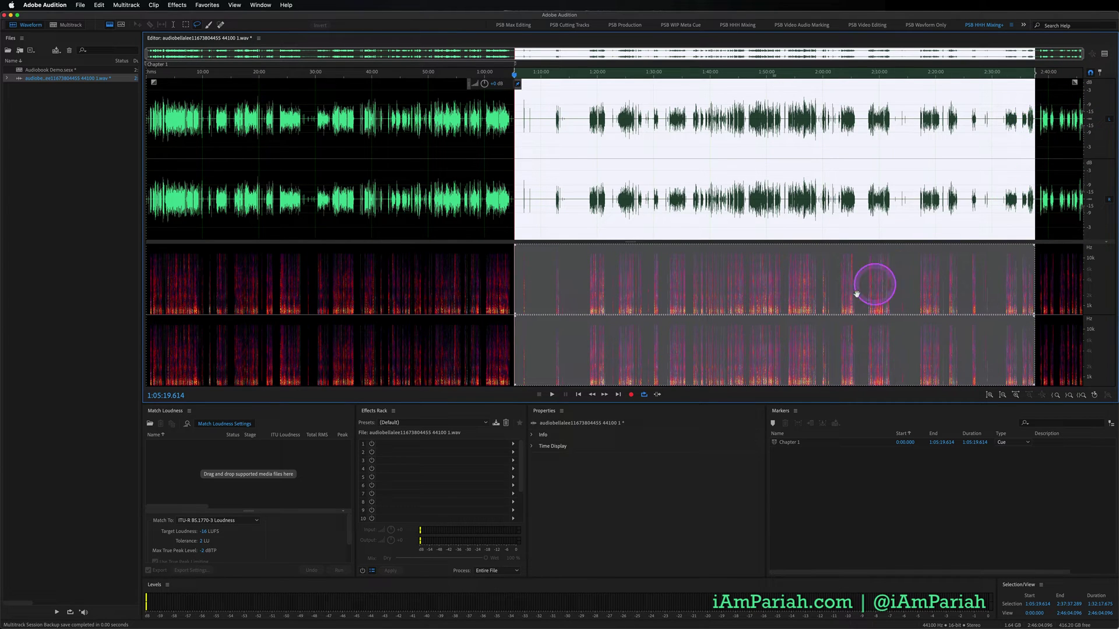
pyautogui.moveTo(1033, 71); pyautogui.dragTo(854, 72)
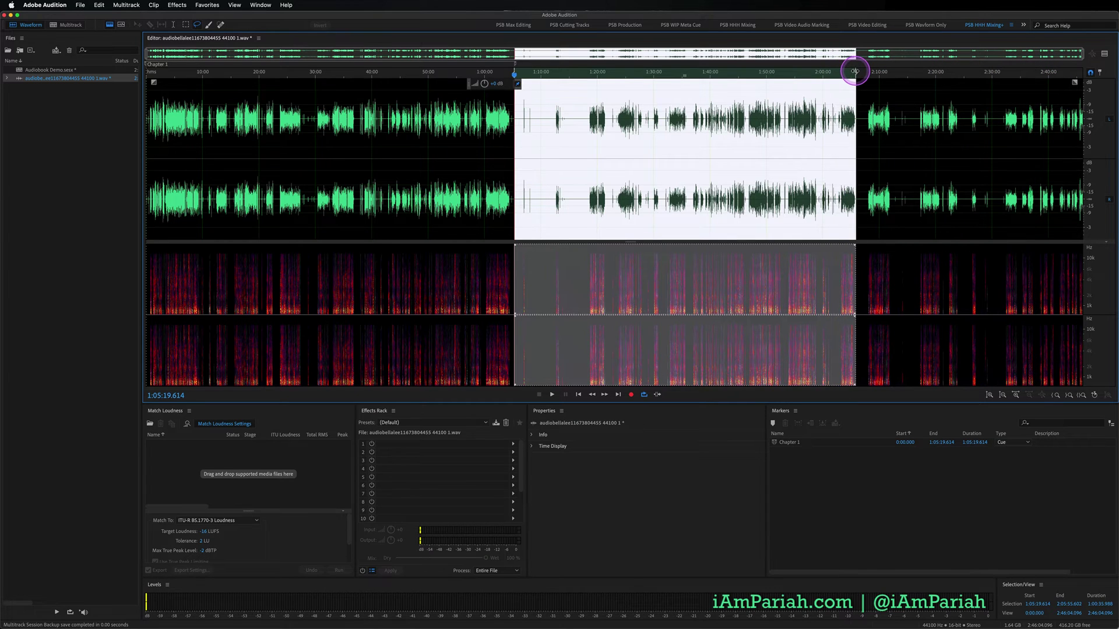
pyautogui.click(773, 424)
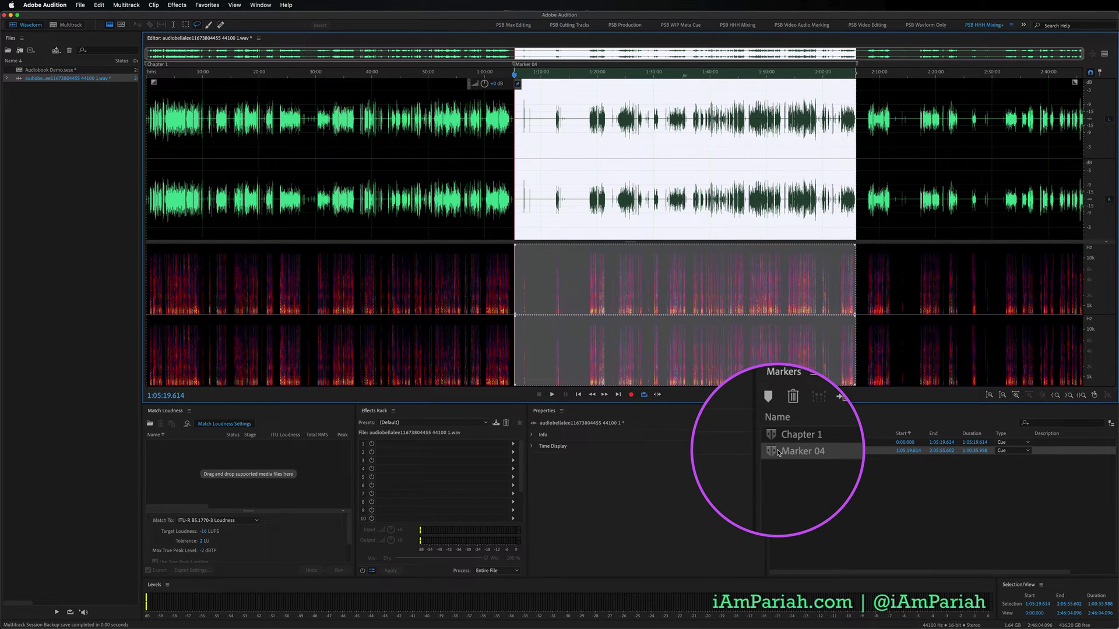
pyautogui.press('/')
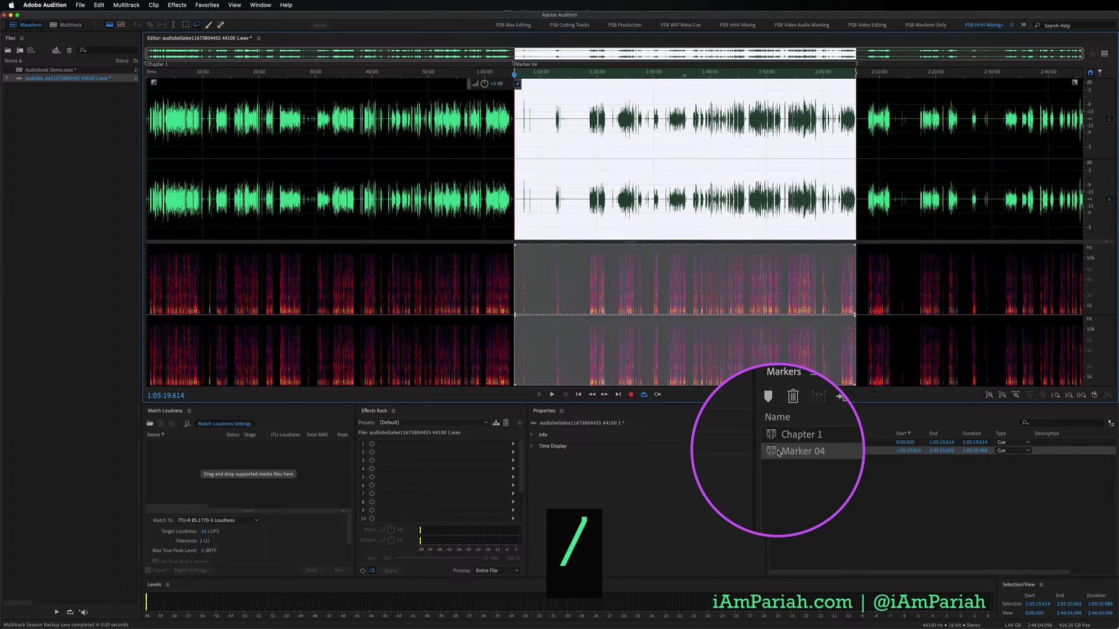
pyautogui.click(779, 452)
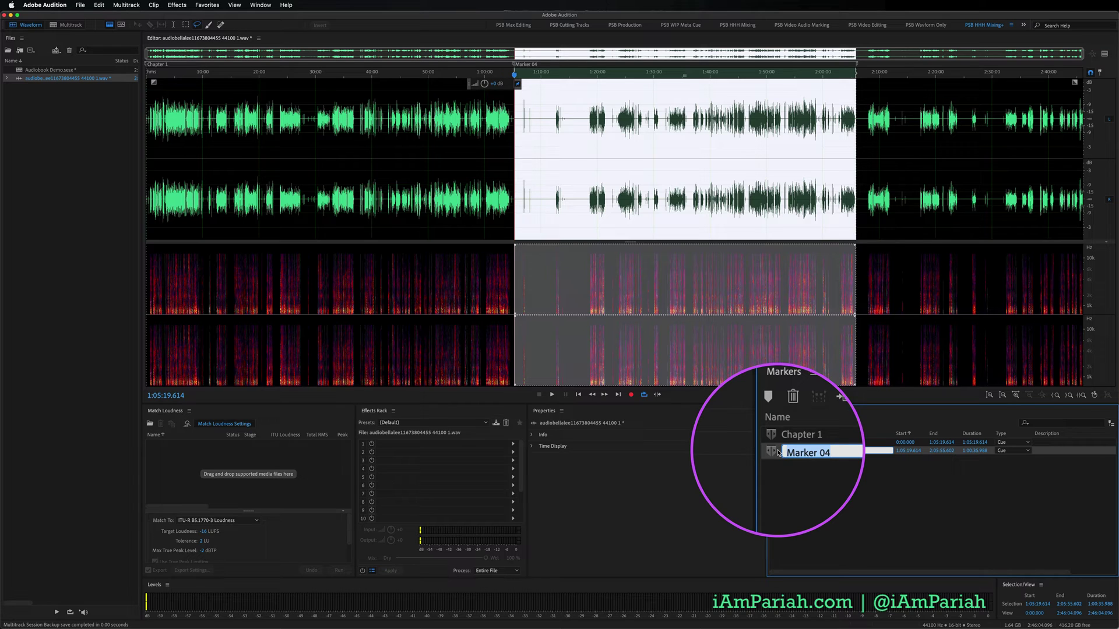
pyautogui.write('Chapter 2')
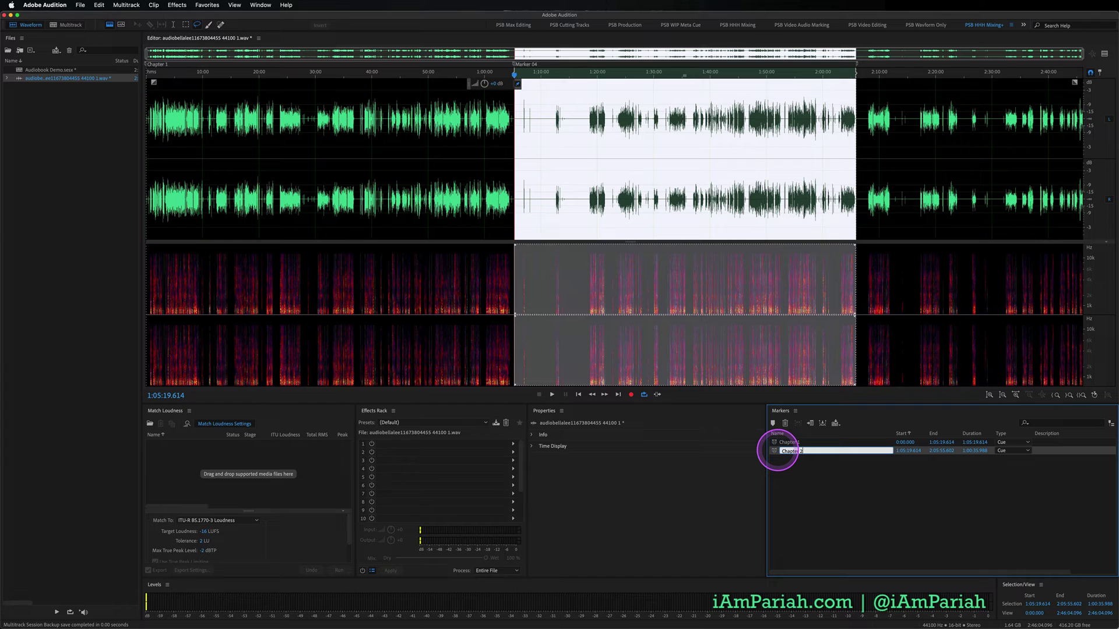
pyautogui.press('Return')
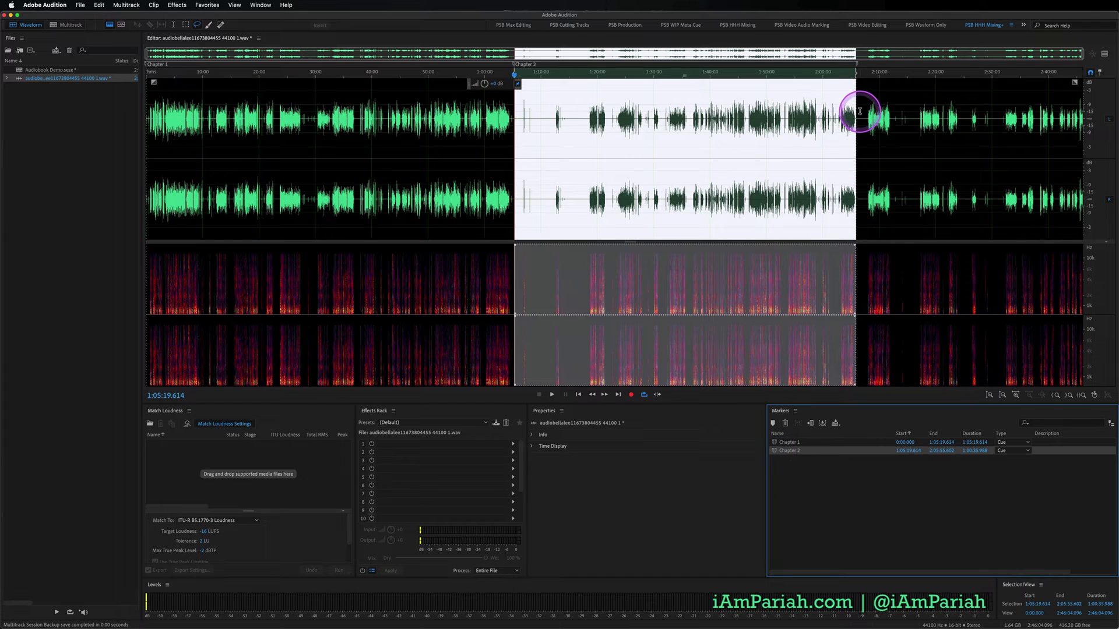
# Step: Add a range marker from the end of Chapter 2 to the end of the file and name it Chapter 3
pyautogui.moveTo(856, 112); pyautogui.dragTo(1101, 95)
pyautogui.press('m')
pyautogui.write('/')
pyautogui.write('Chapter')
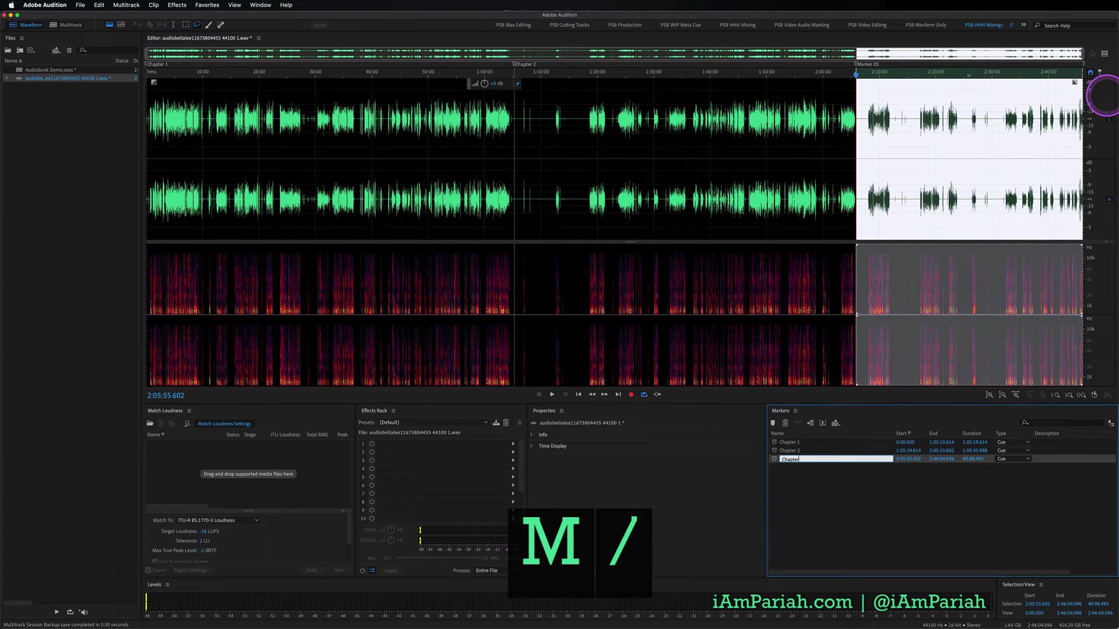
pyautogui.write(' 3')
pyautogui.press('Return')
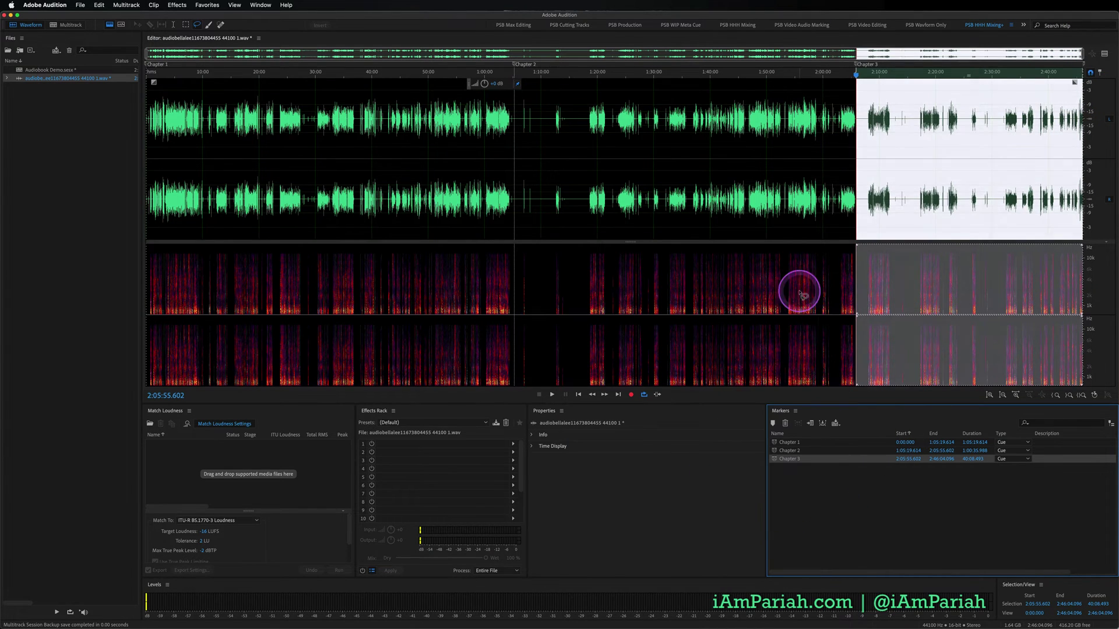
# Step: Select all three chapter markers and open the export settings for saving their audio to separate files
pyautogui.click(818, 228)
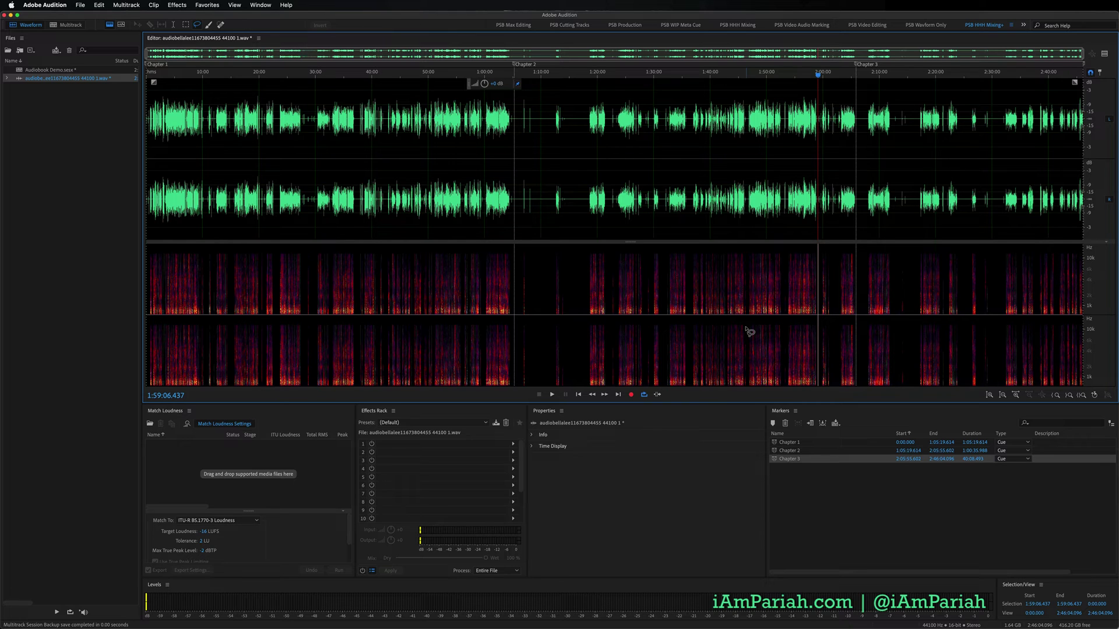
pyautogui.click(790, 444)
pyautogui.keyDown('shift'); pyautogui.click(789, 459); pyautogui.keyUp('shift')
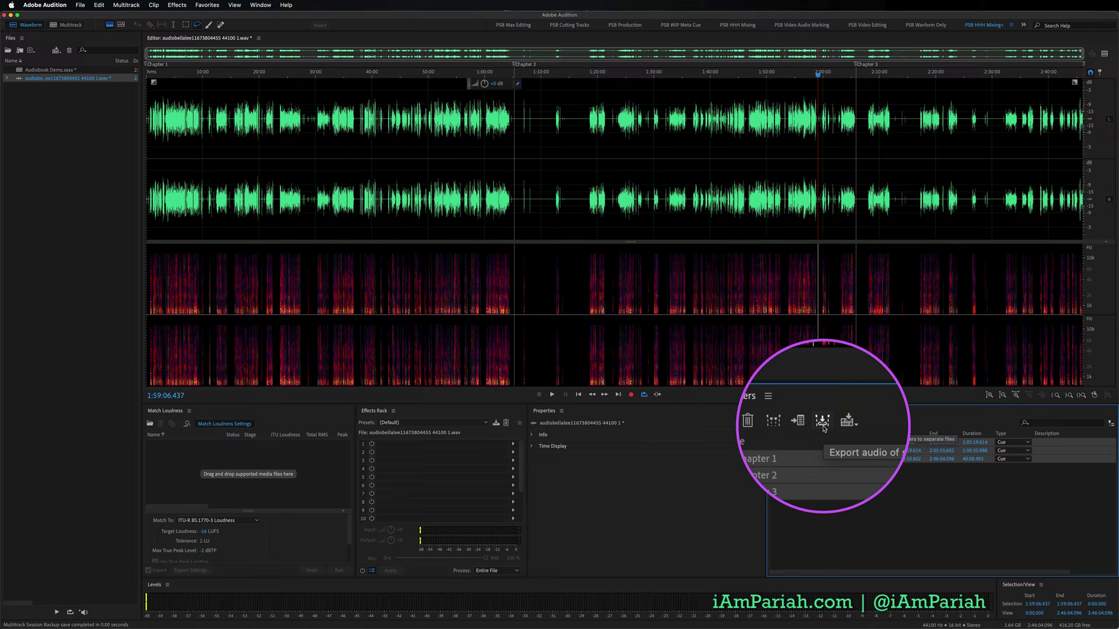
pyautogui.click(822, 423)
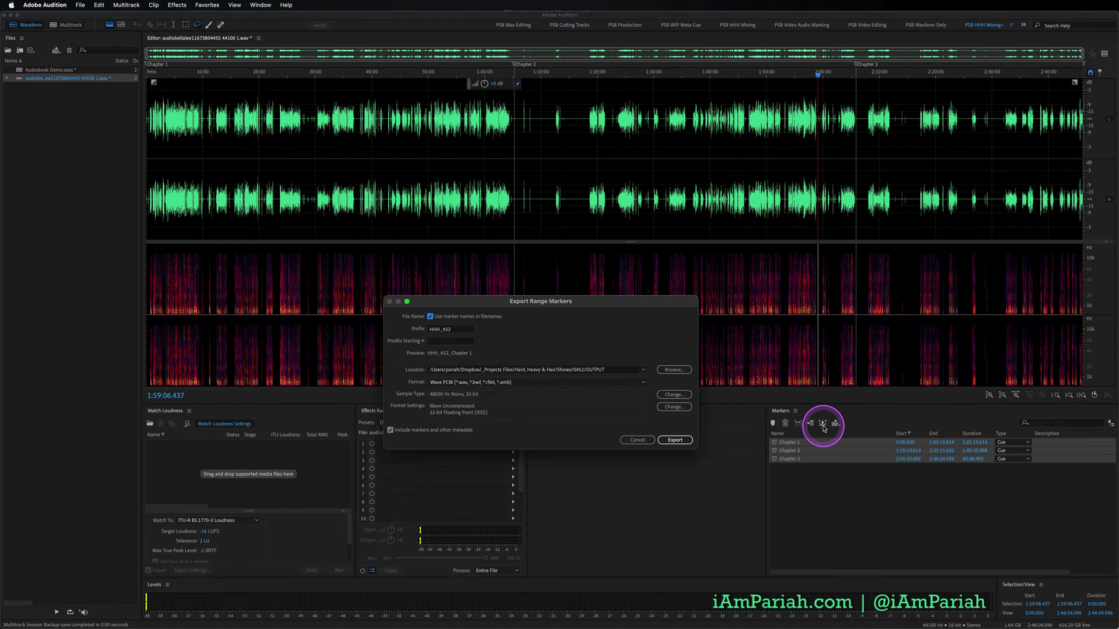
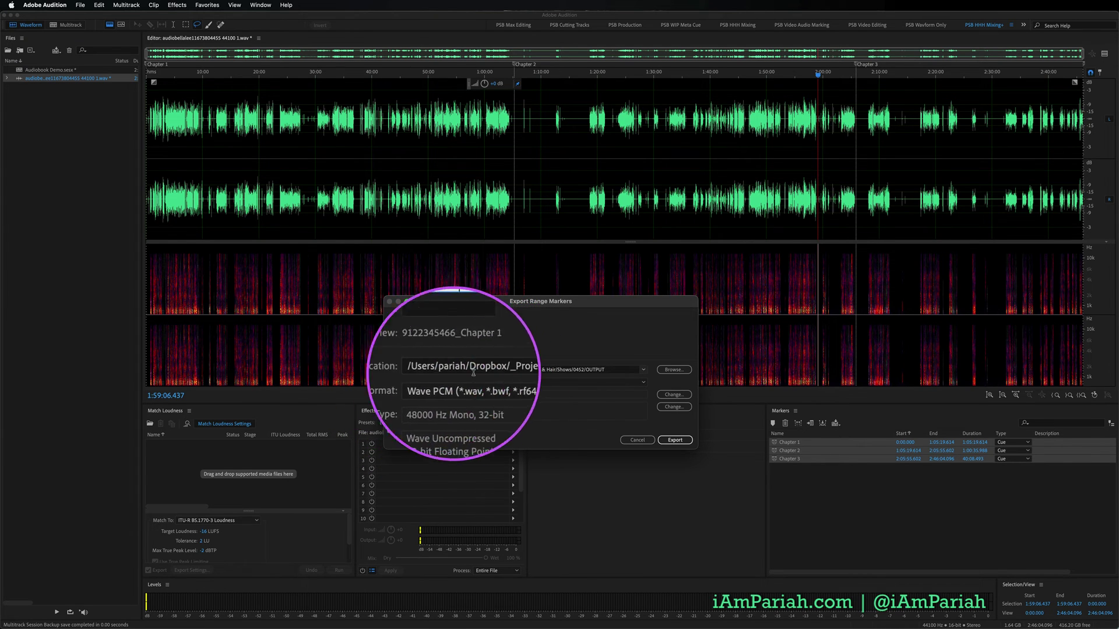
# Step: Set a numeric file-name prefix, the Desktop/Audiobook Demo location and the MP3 Audio format for the marker export
pyautogui.click(643, 371)
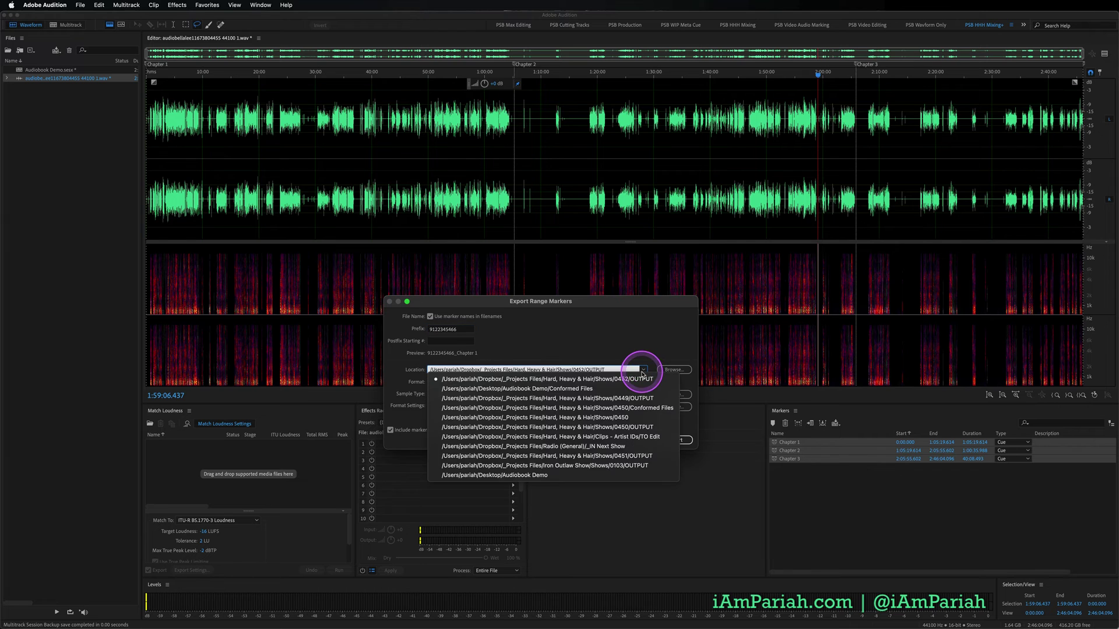
pyautogui.click(523, 471)
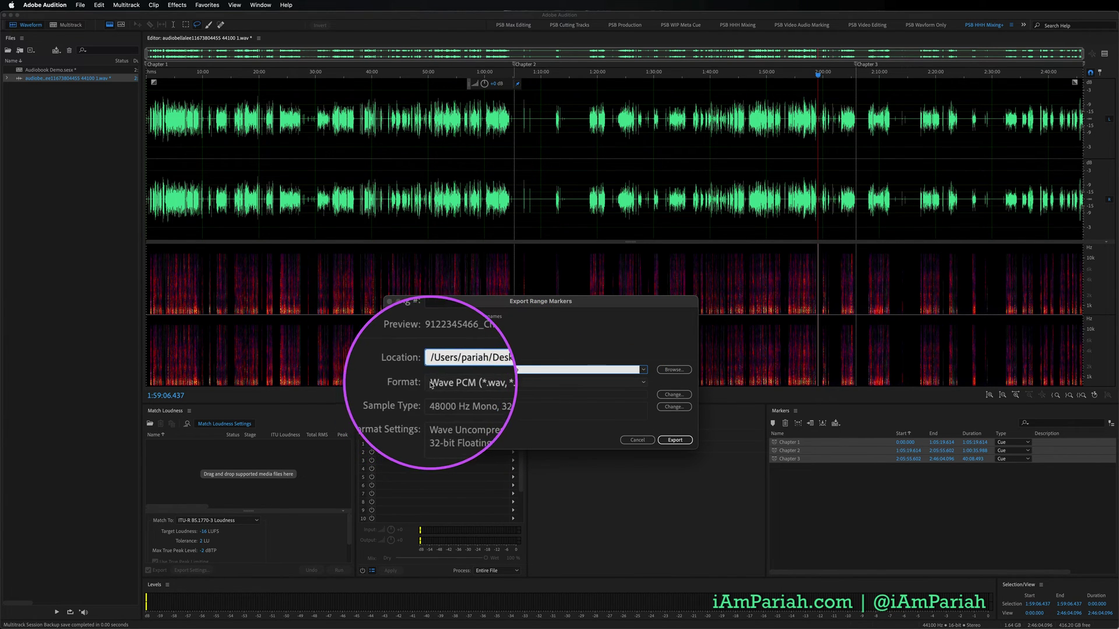
pyautogui.click(644, 384)
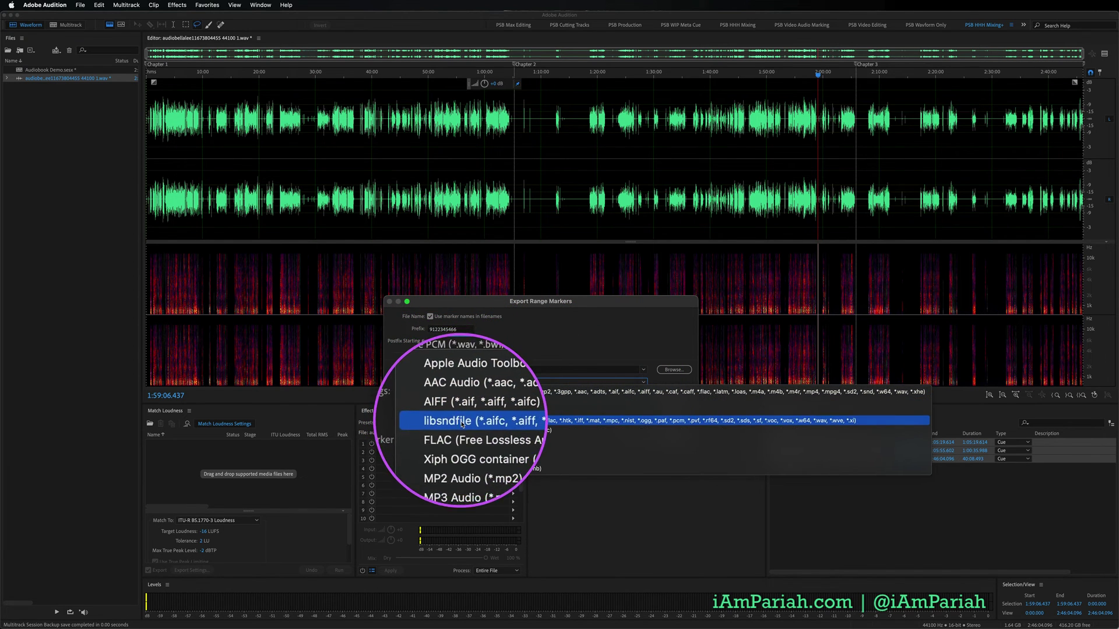
pyautogui.click(467, 458)
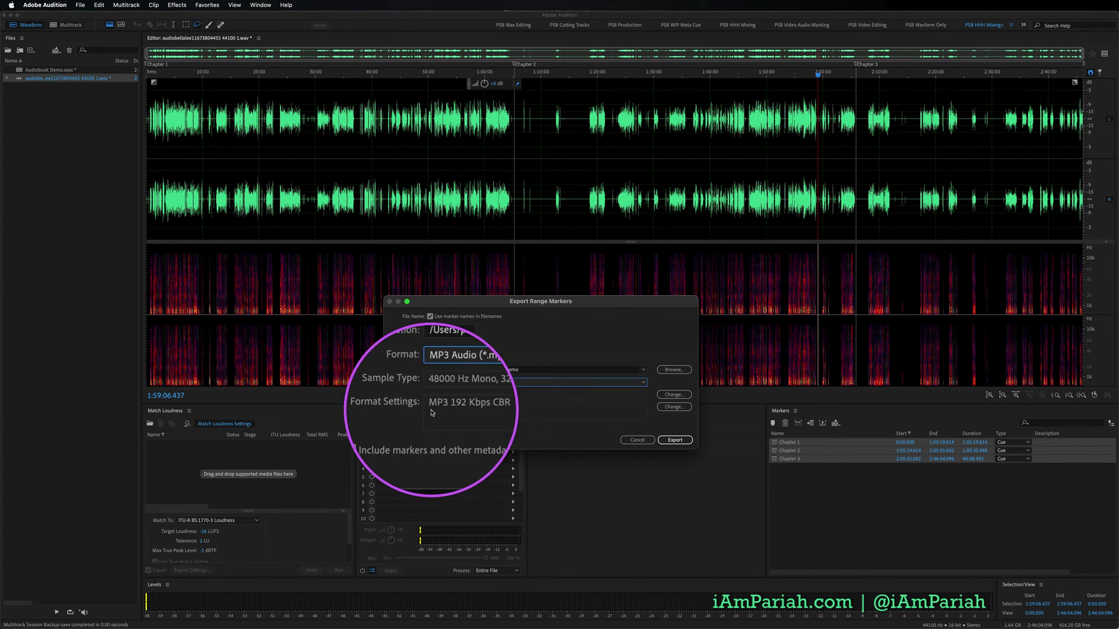
# Step: Convert the export's sample rate to 44100 Hz and export the three chapter ranges
pyautogui.click(673, 395)
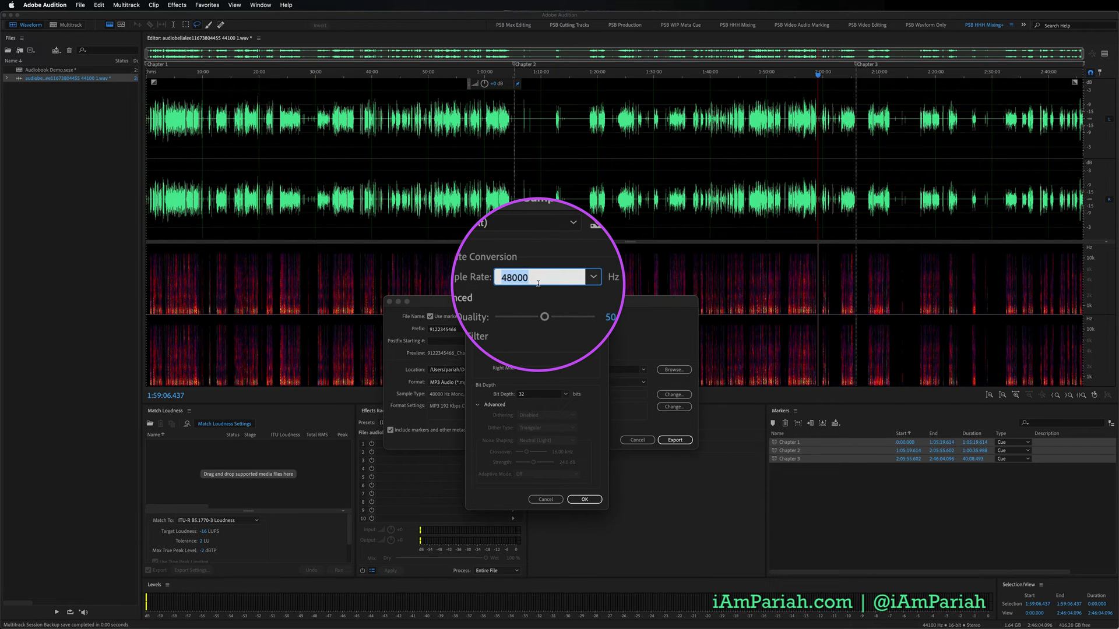
pyautogui.click(564, 281)
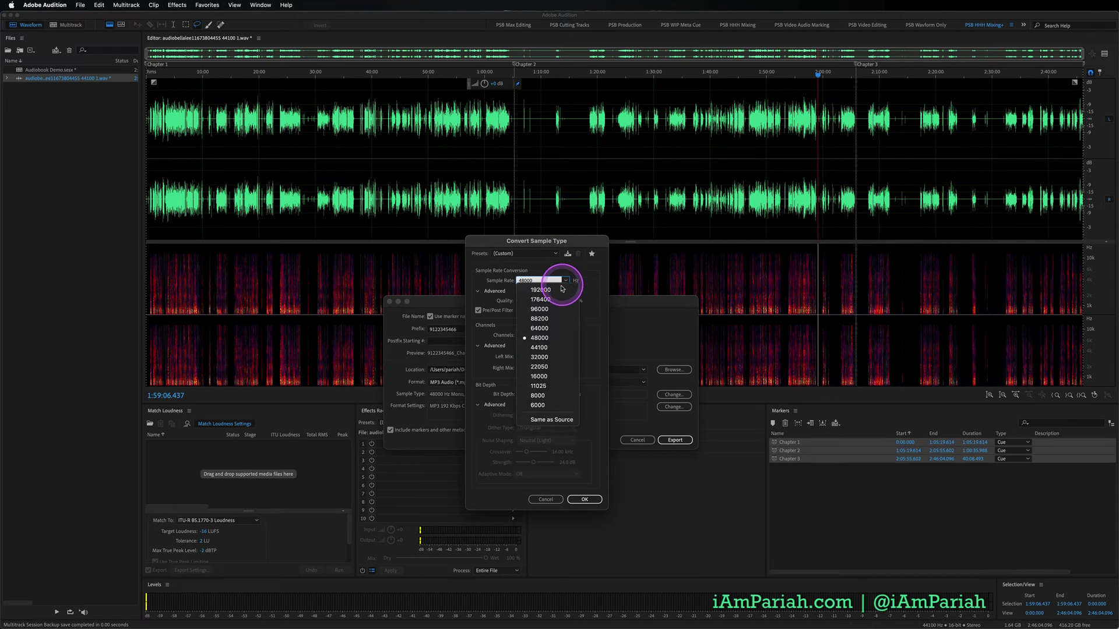
pyautogui.click(545, 348)
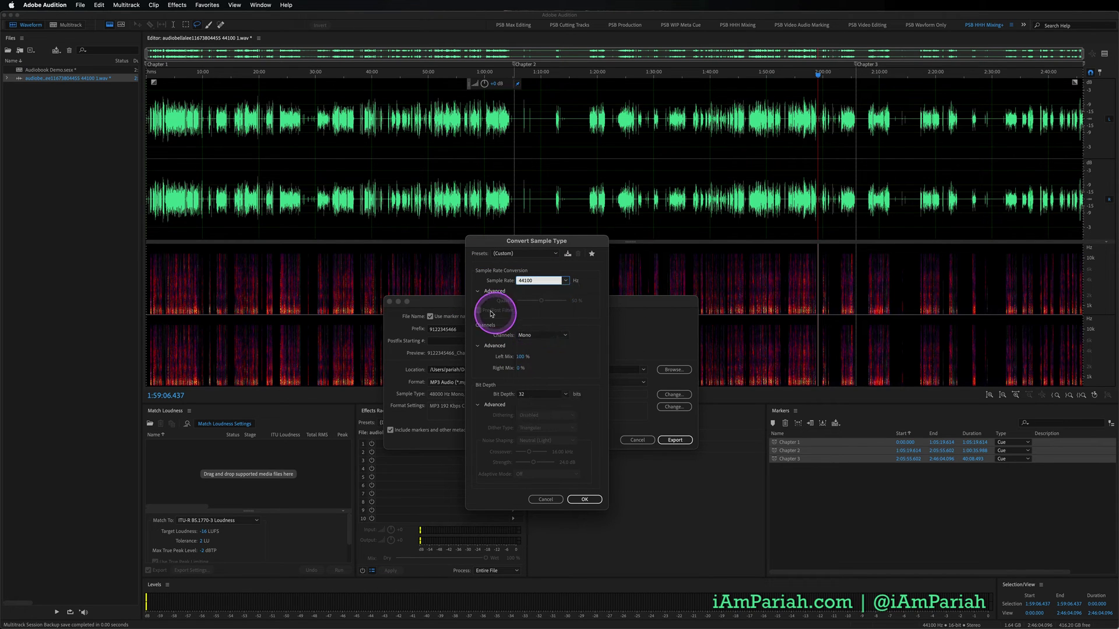
pyautogui.click(583, 499)
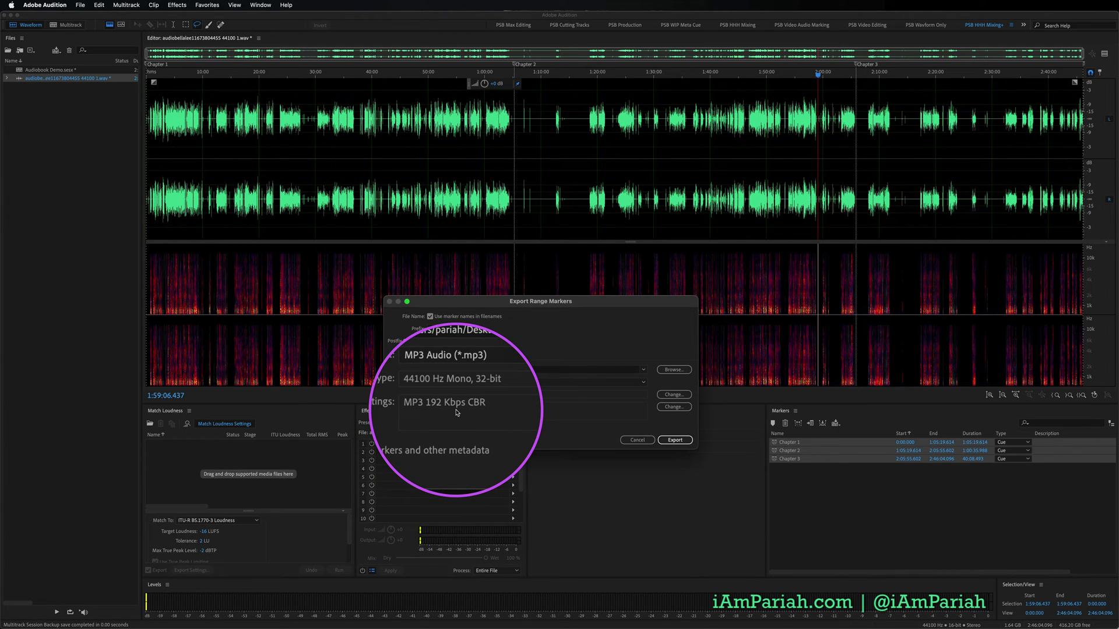
pyautogui.click(667, 440)
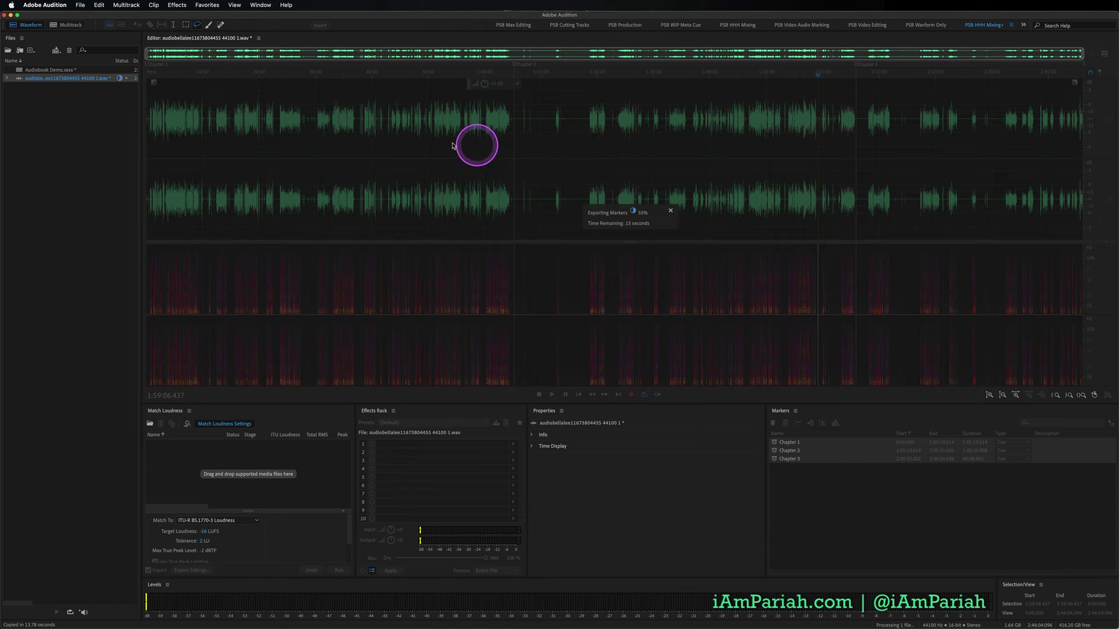
# Step: Open the Audiobook Demo multitrack session and examine its export options, including the Multitrack Mixdown of the entire session
pyautogui.click(46, 71)
pyautogui.doubleClick(46, 71)
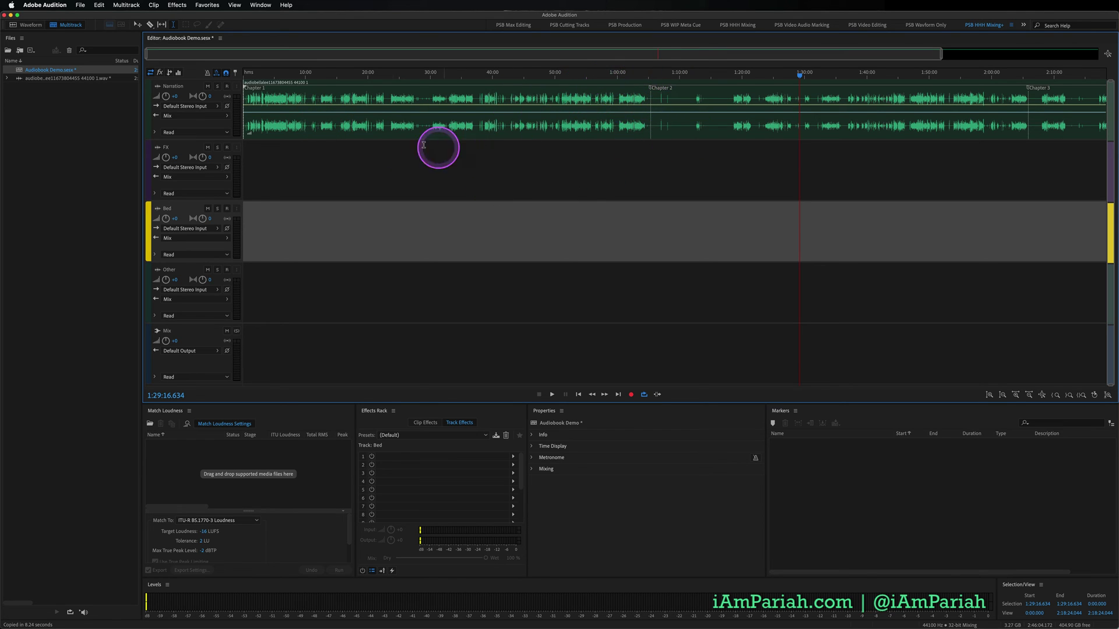
pyautogui.click(80, 4)
pyautogui.moveTo(193, 182)
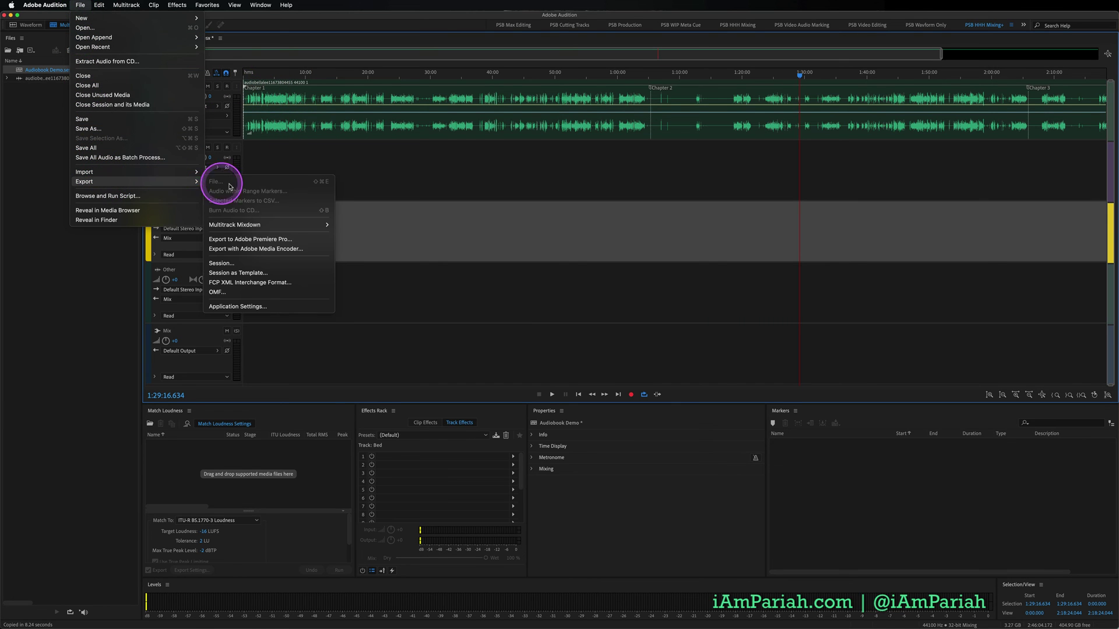
pyautogui.moveTo(279, 225)
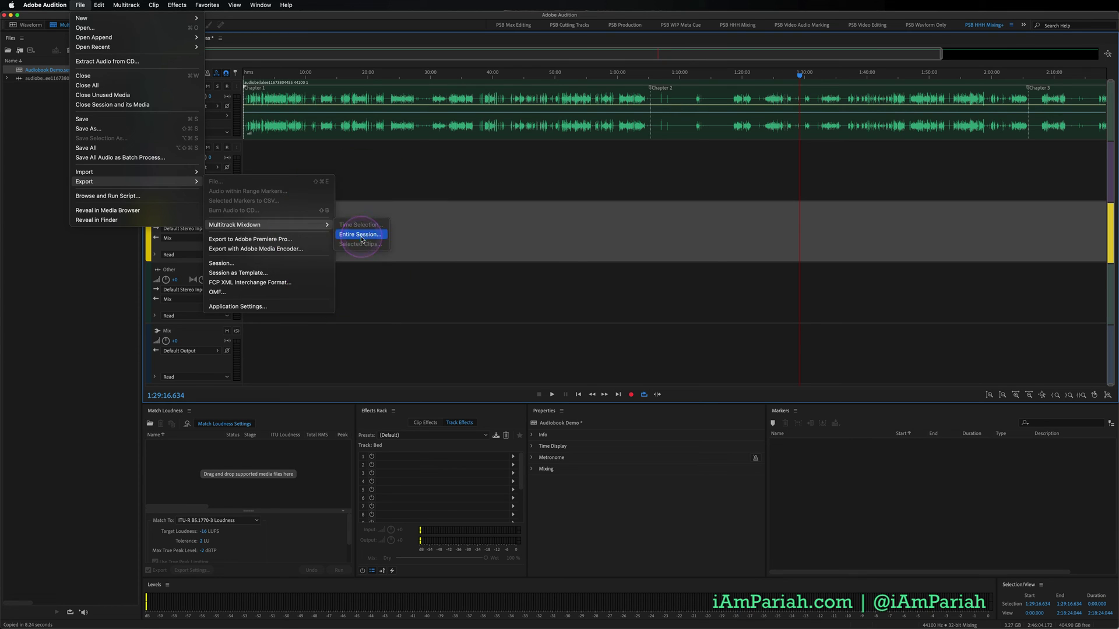
pyautogui.click(650, 296)
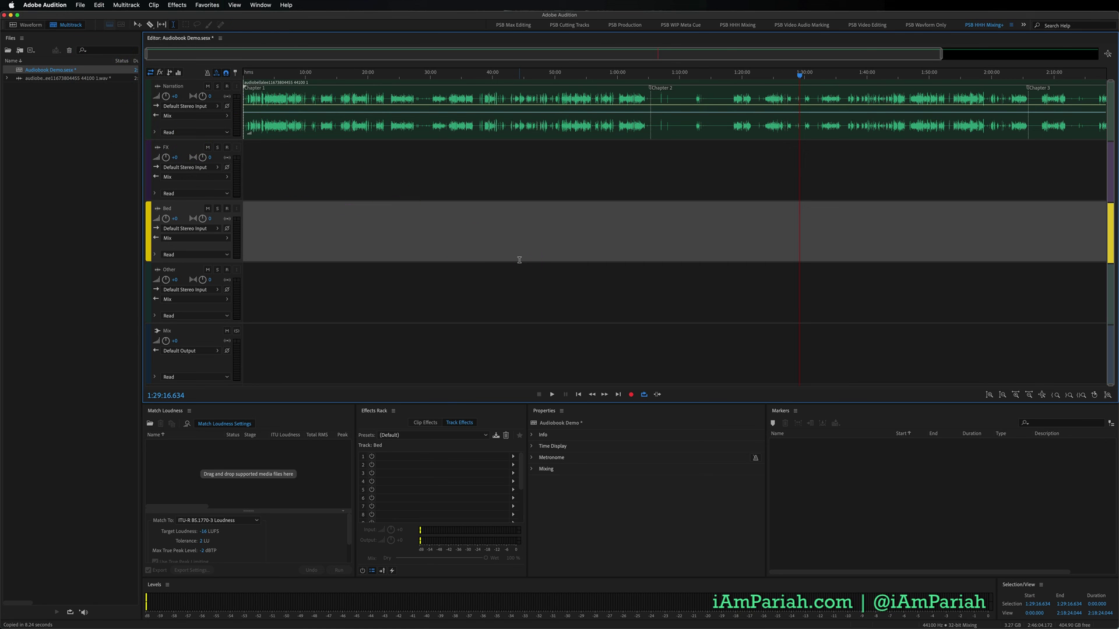
# Step: Select the narration WAV file among the project's files
pyautogui.click(55, 79)
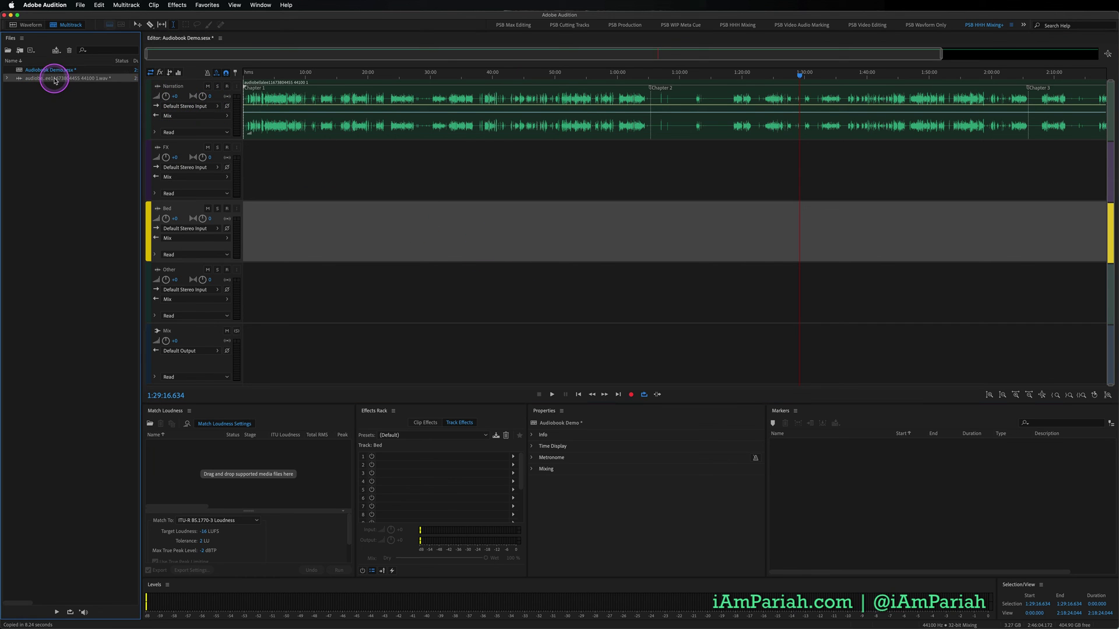